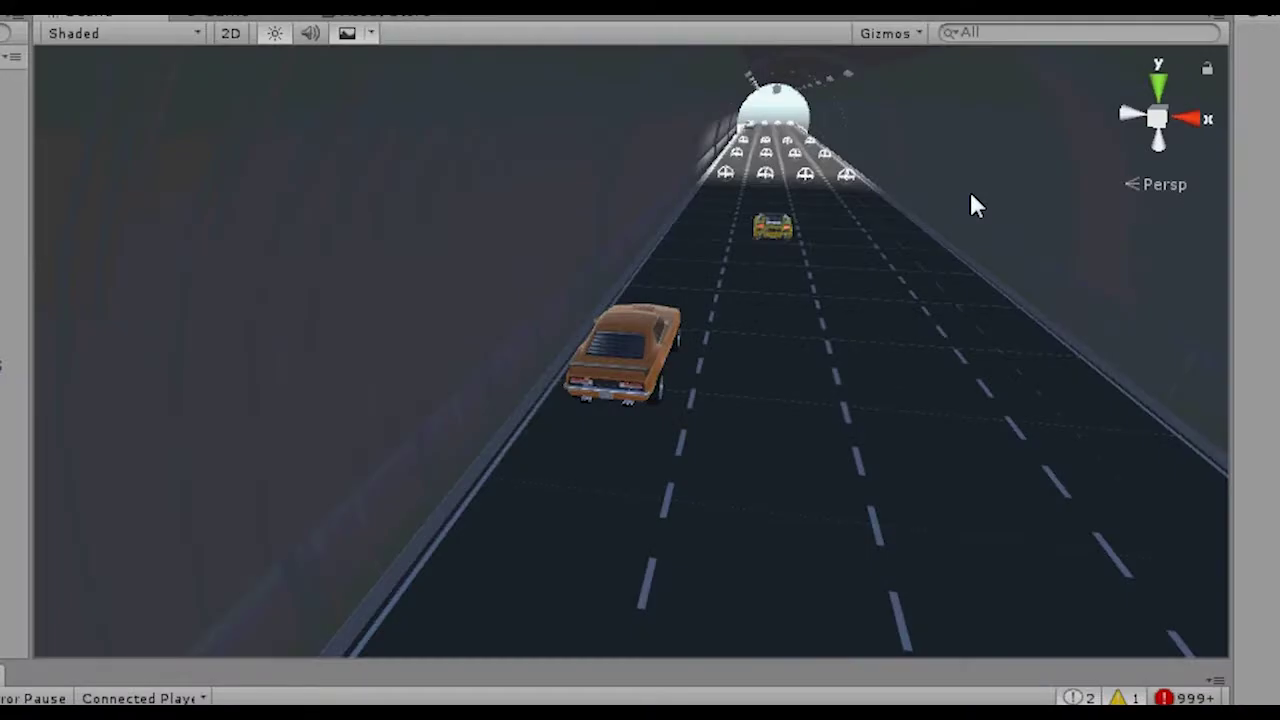
Switch to the Game view (Ctrl+2) to watch the yellow car follow spawned traffic through the tunnel
{"action": "key", "text": "ctrl+2"}
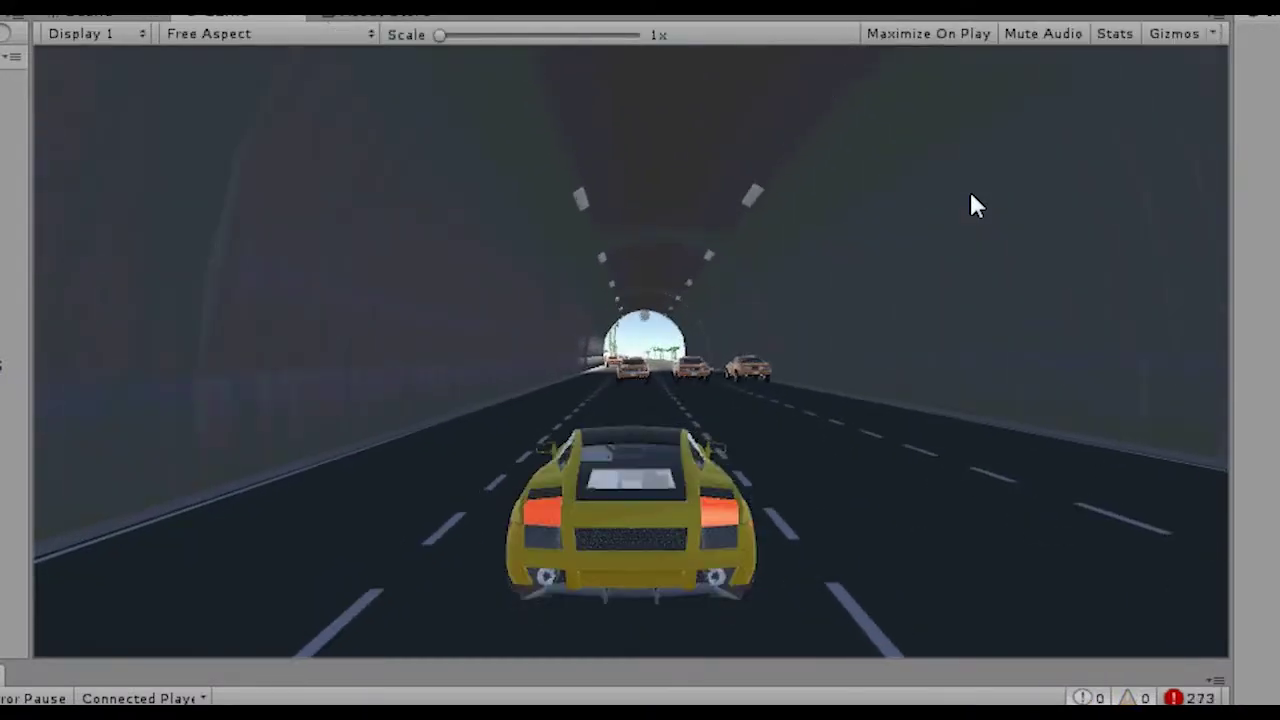